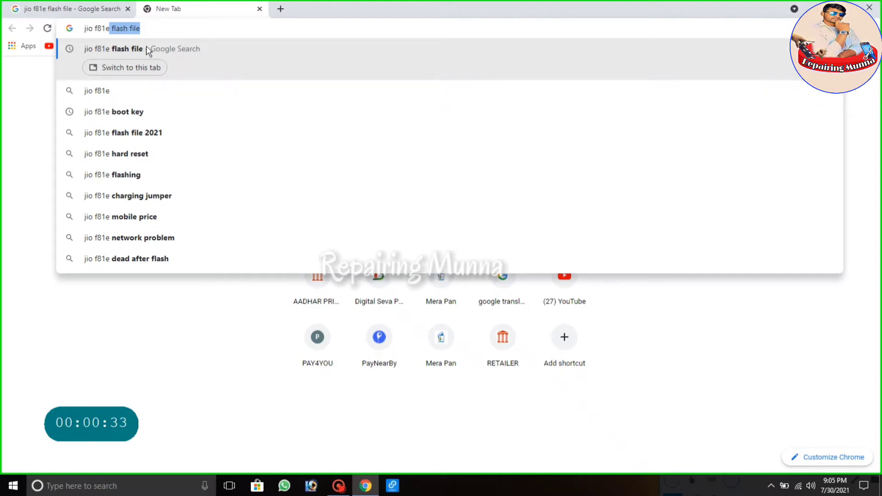
click(149, 49)
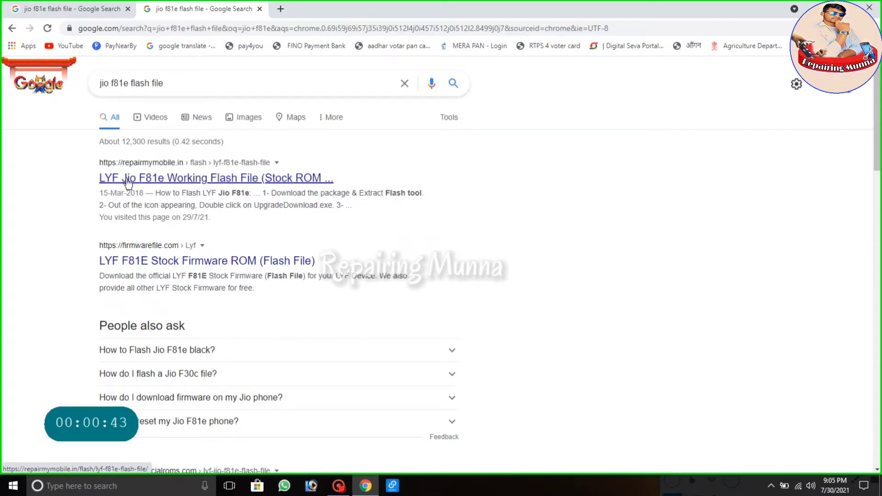
click(151, 182)
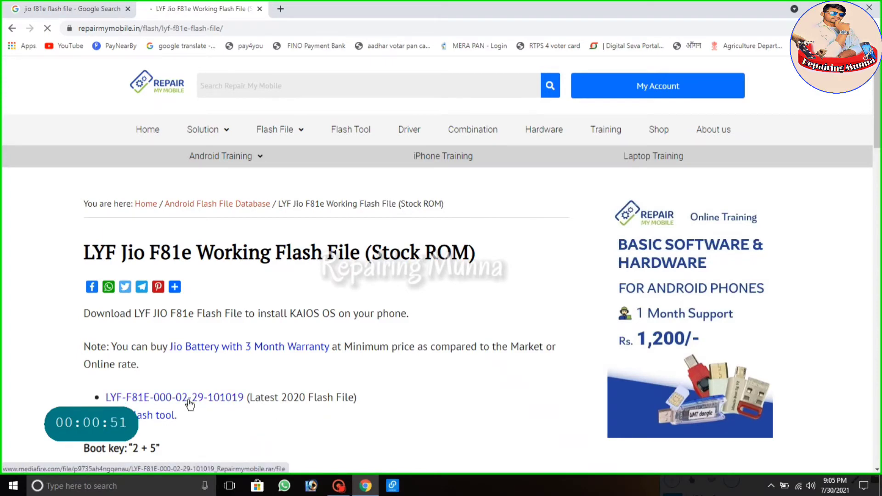
scroll(187, 373, down, 1)
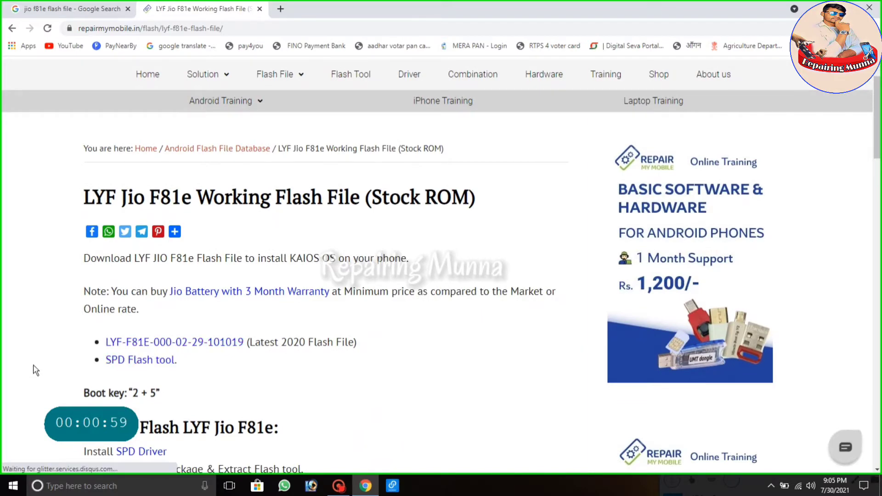
click(152, 344)
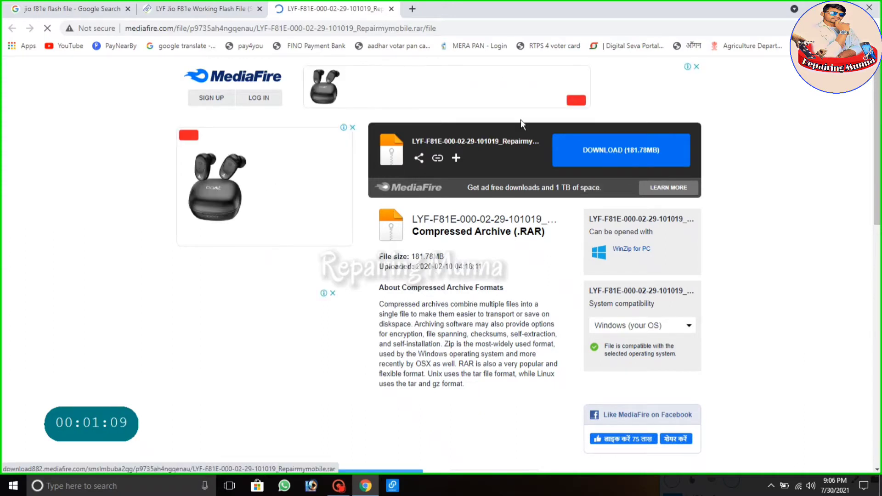
Step: Open the SPD Flash tool page linked in the LYF Jio F81e article, examine its download list, and return to the desktop
click(198, 9)
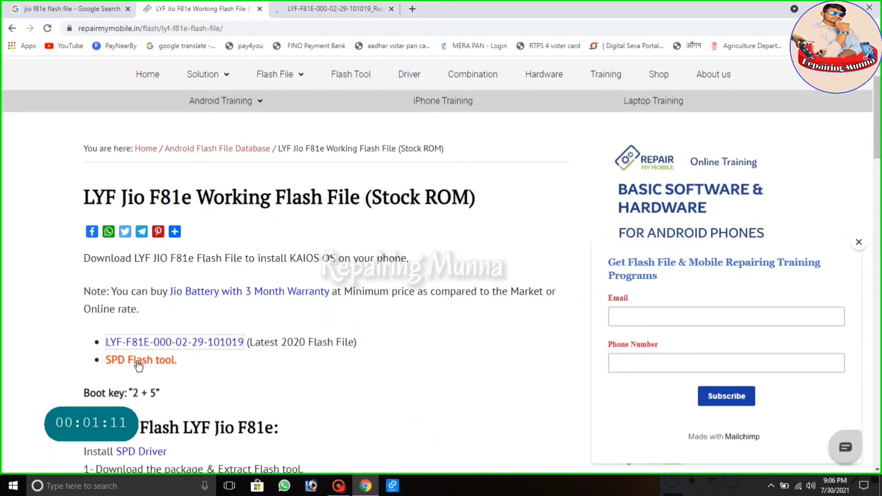
click(138, 360)
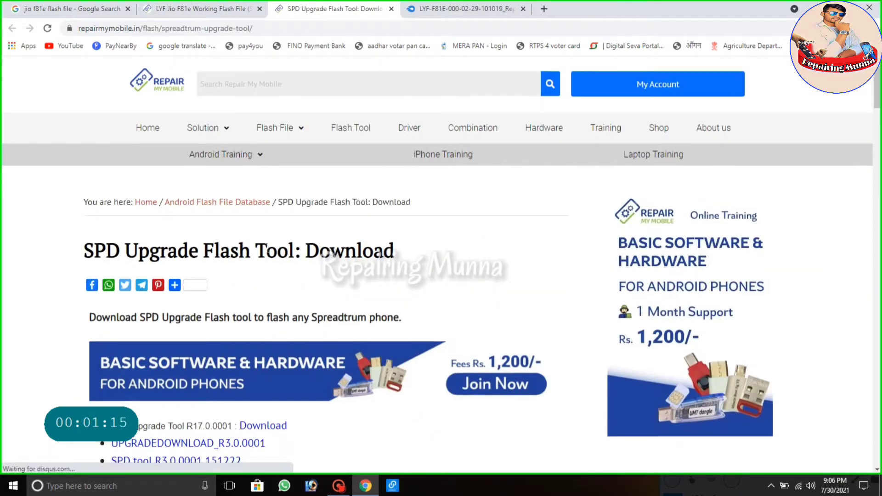
scroll(232, 308, down, 3)
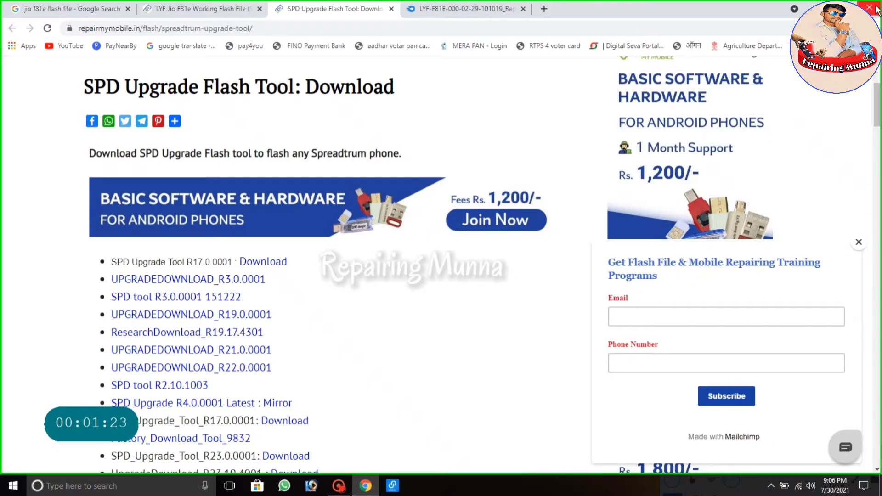
click(814, 7)
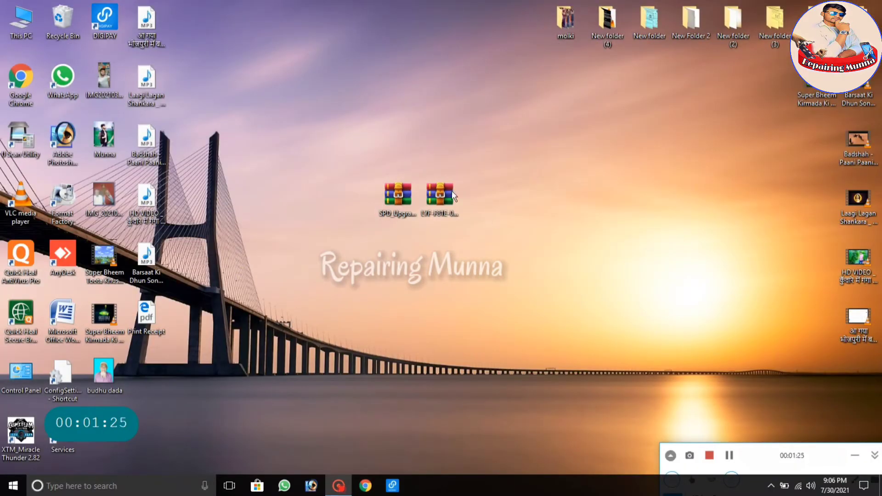
Step: Extract the SPD upgrade tool and LYF-F81E firmware archives onto the desktop and place each extracted folder above its archive
right_click(391, 191)
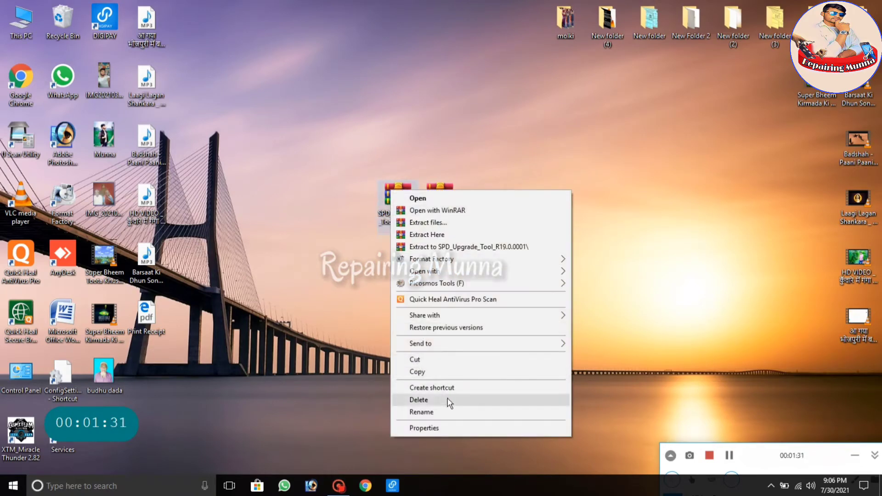
click(435, 235)
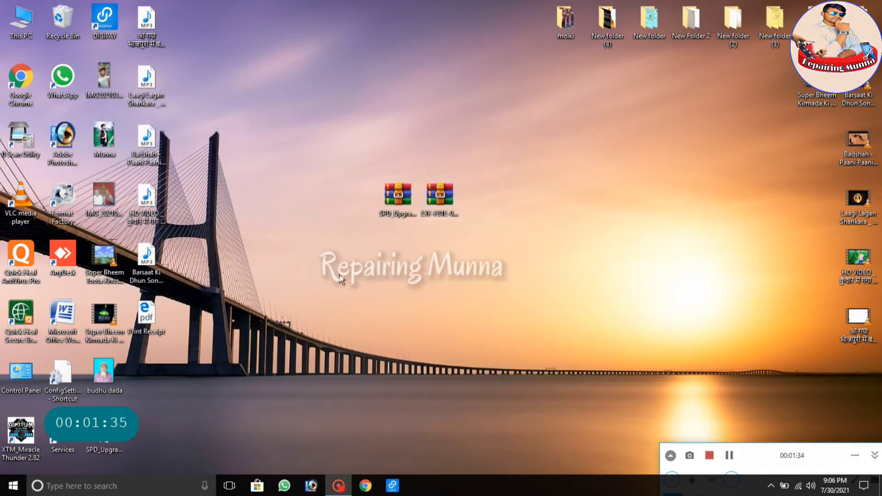
right_click(438, 198)
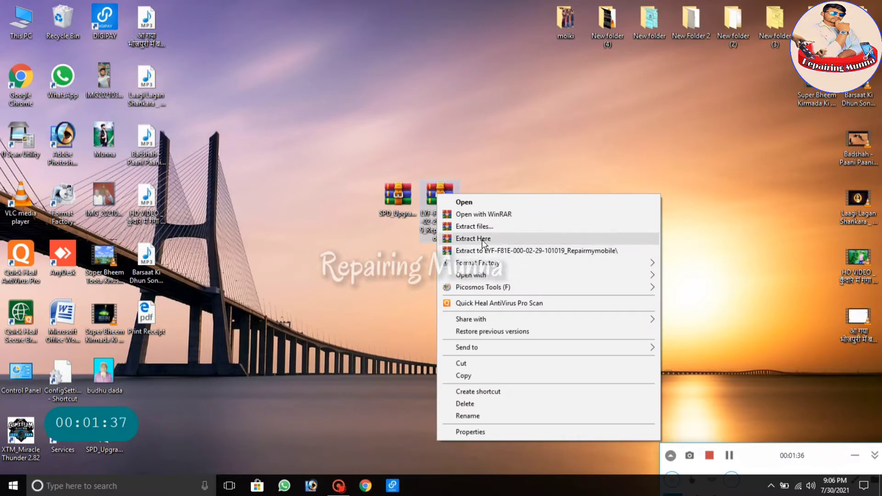
click(473, 238)
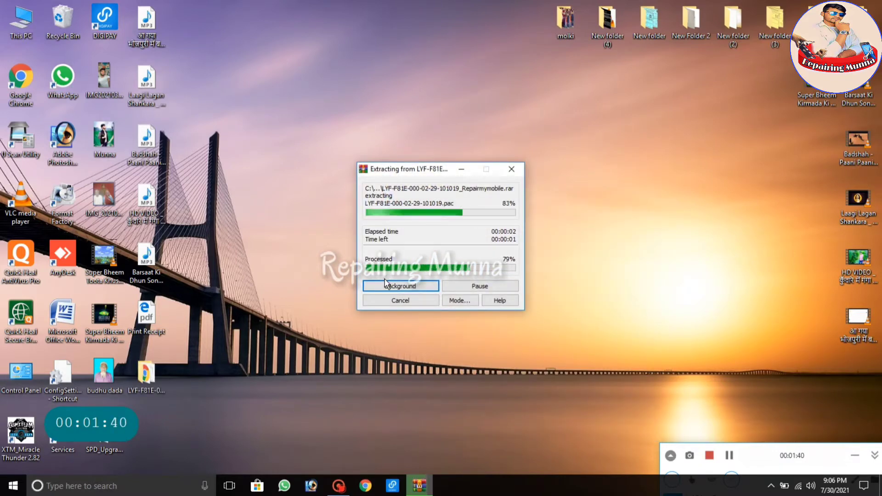
drag(157, 375, 455, 147)
drag(105, 448, 394, 140)
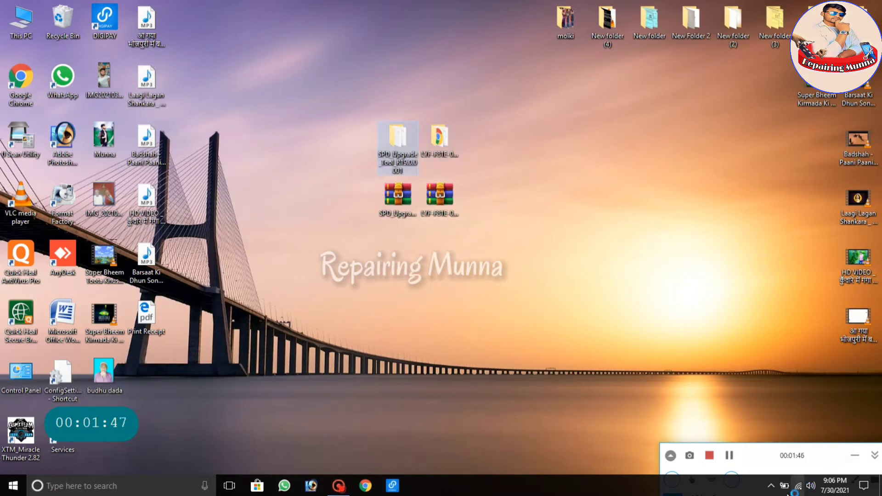
Step: Disable virus protection in Quick Heal AntiVirus
click(770, 488)
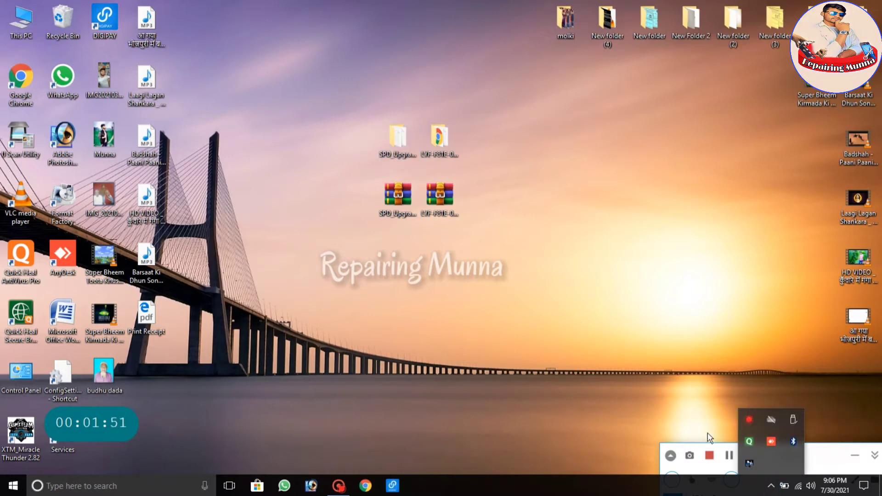
right_click(750, 440)
click(763, 393)
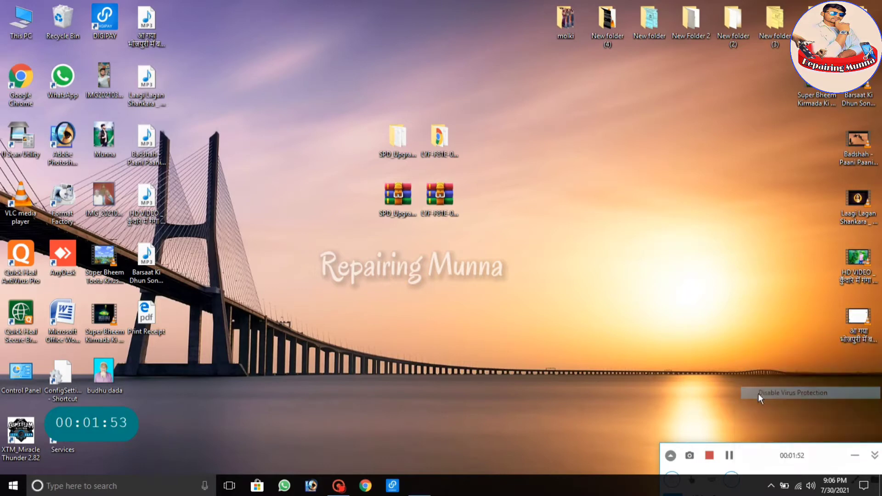
click(417, 278)
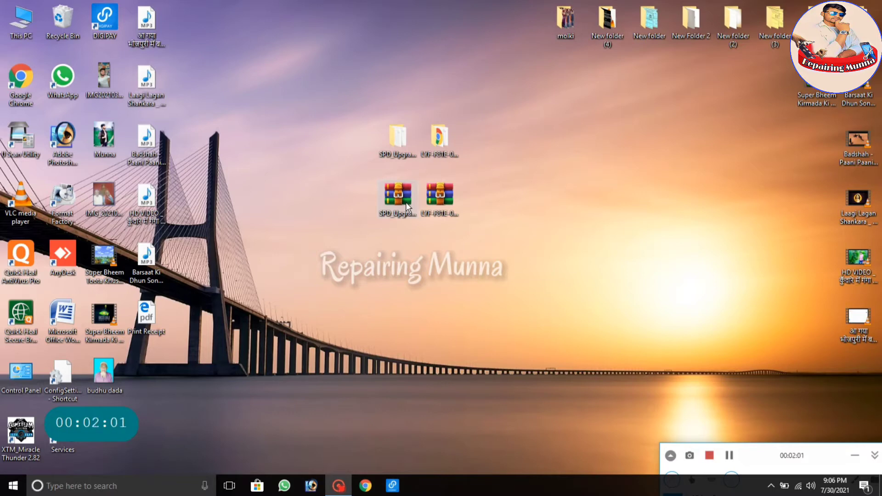
Step: Launch the UpgradeDownload application from the extracted SPD_Upgrade_Tool_R19.0.0001 folder
double_click(399, 139)
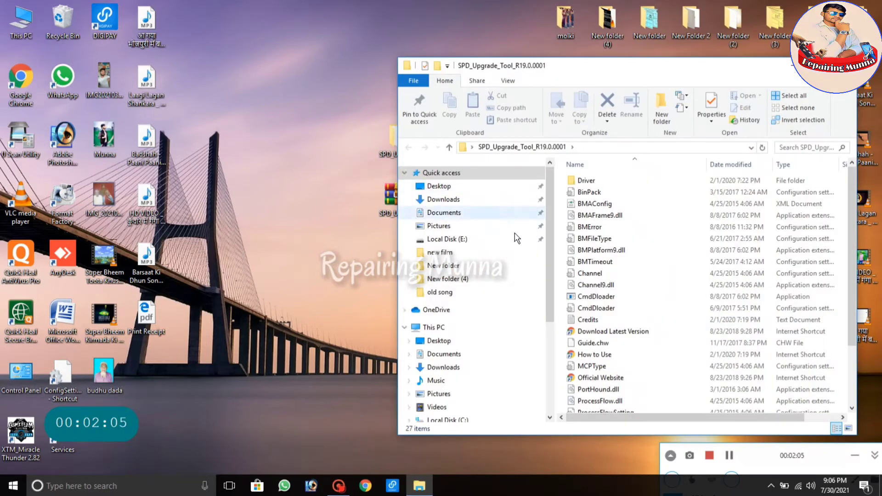
scroll(599, 336, down, 2)
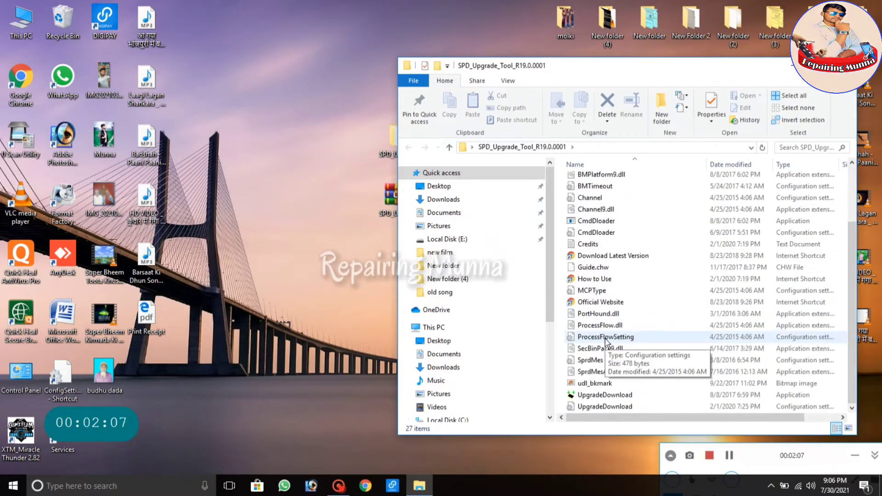
double_click(593, 396)
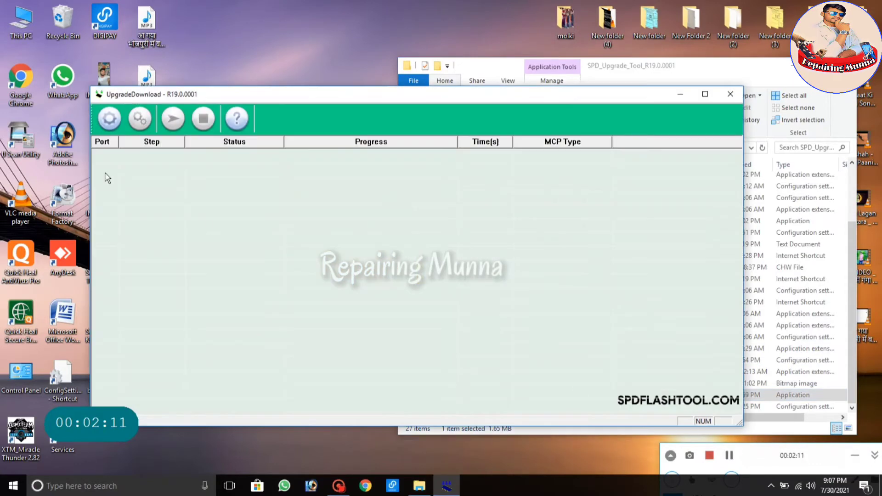
Step: Load the LYF-F81E-000-02-29-101019.pac firmware from the extracted desktop folder into UpgradeDownload
click(110, 120)
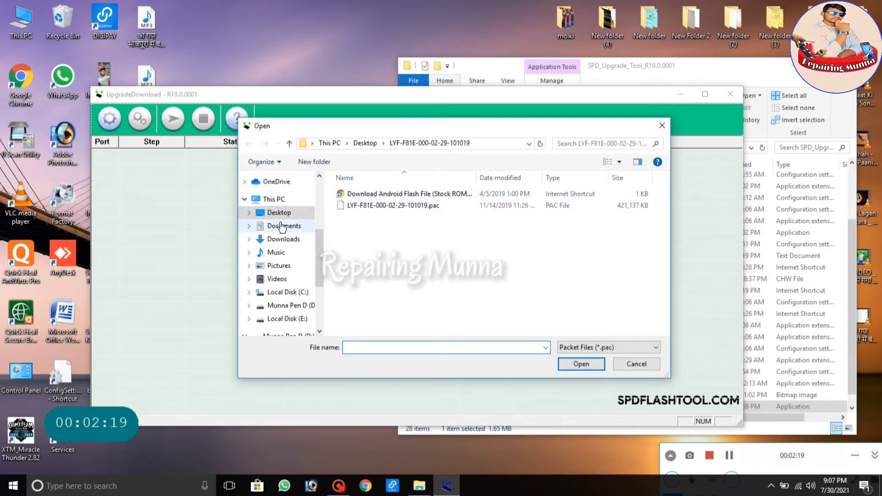
click(278, 215)
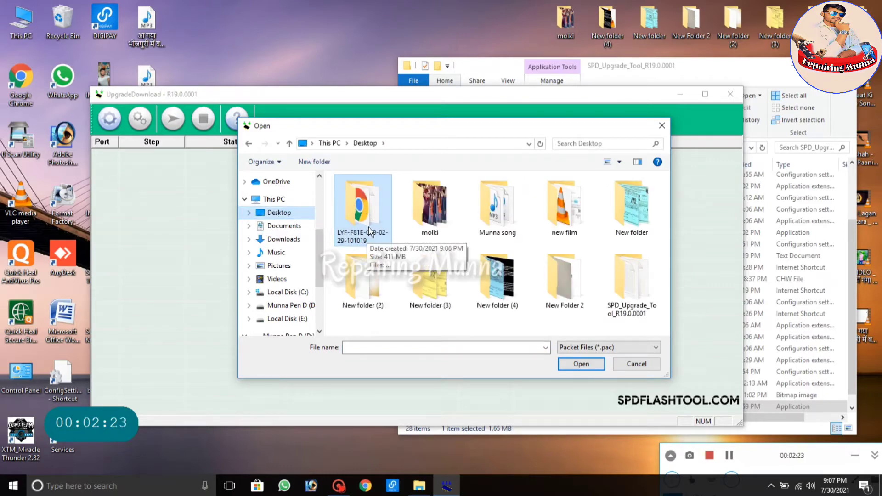
double_click(364, 212)
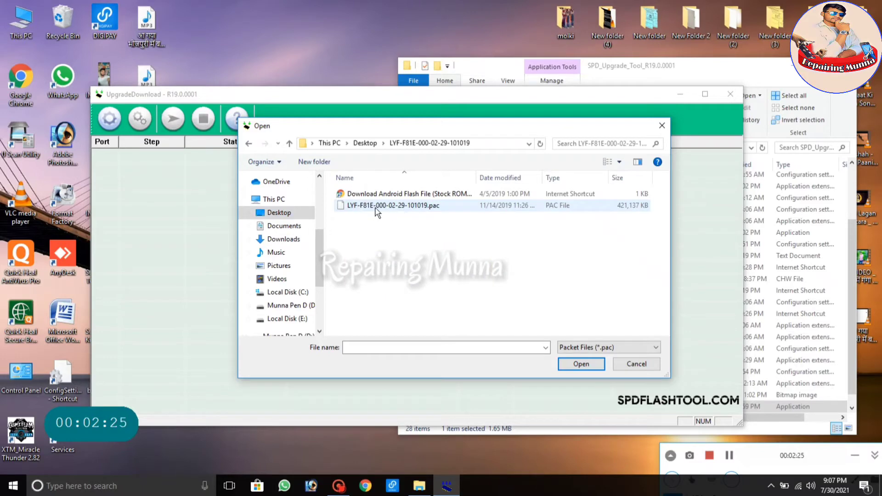
click(376, 209)
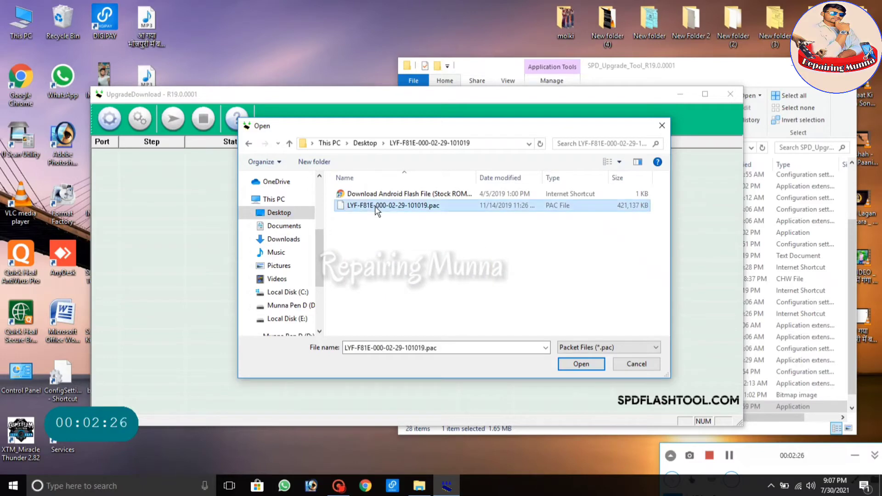
click(585, 366)
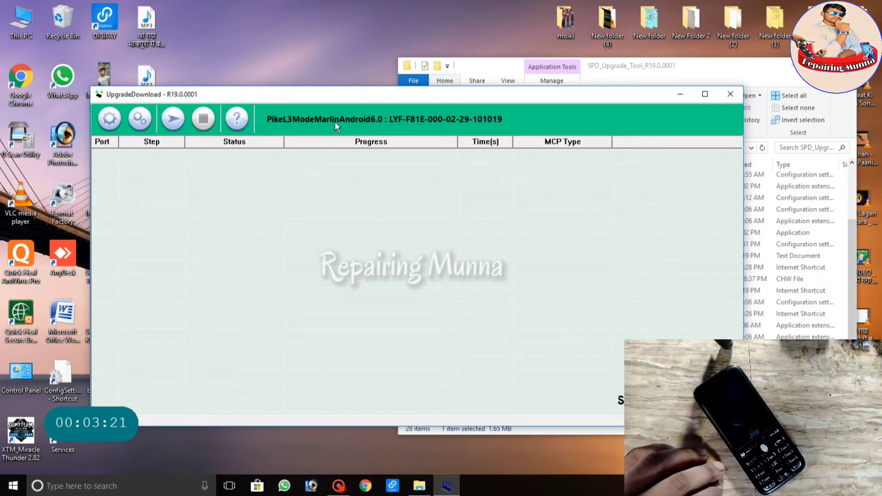
Step: Move the UpgradeDownload window aside, open Device Manager from the computer's system properties, and expand Ports (COM & LPT)
drag(341, 100, 476, 82)
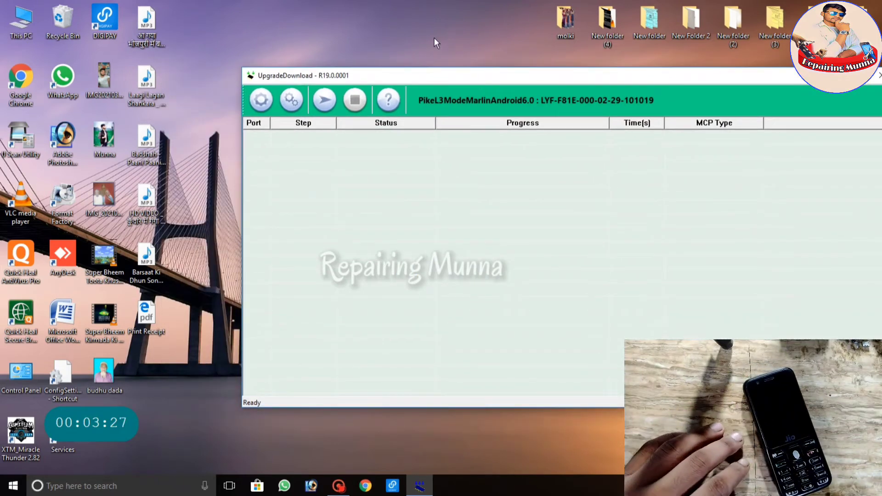
right_click(17, 29)
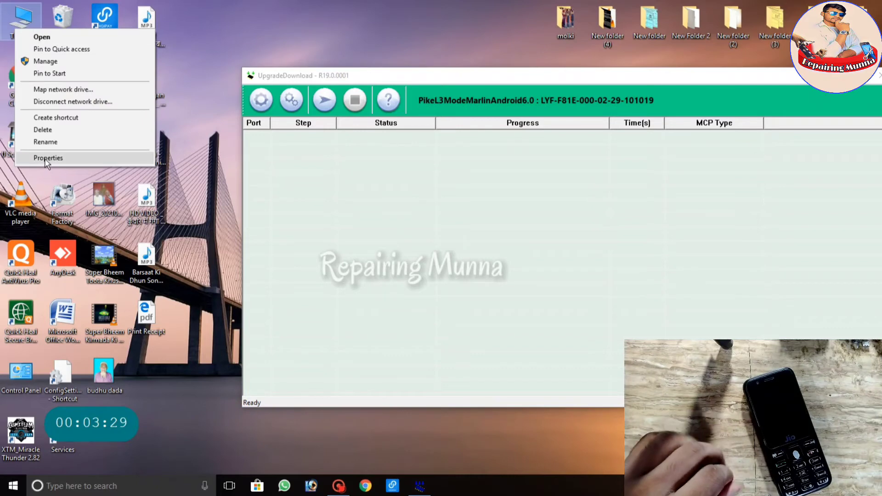
click(46, 159)
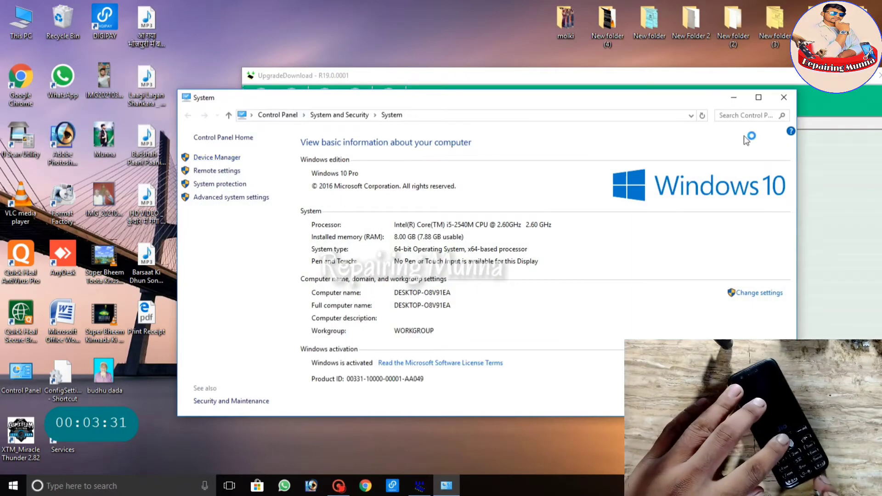
click(217, 157)
key(alt+F4)
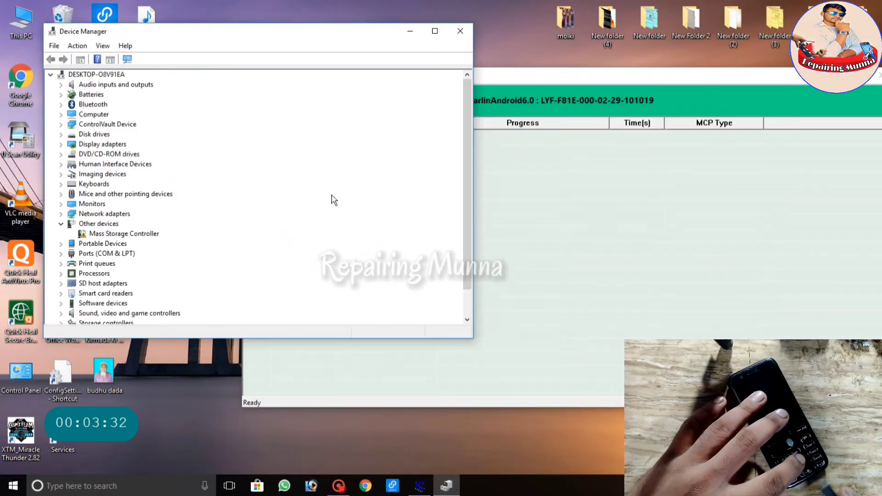
click(61, 254)
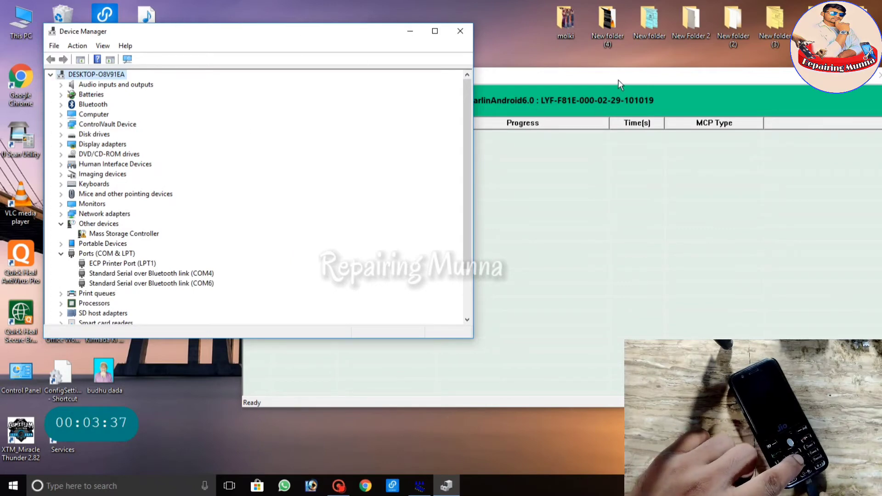
Step: Start flashing the loaded firmware to the connected phone, close Device Manager, and move the UpgradeDownload window fully into view
click(597, 104)
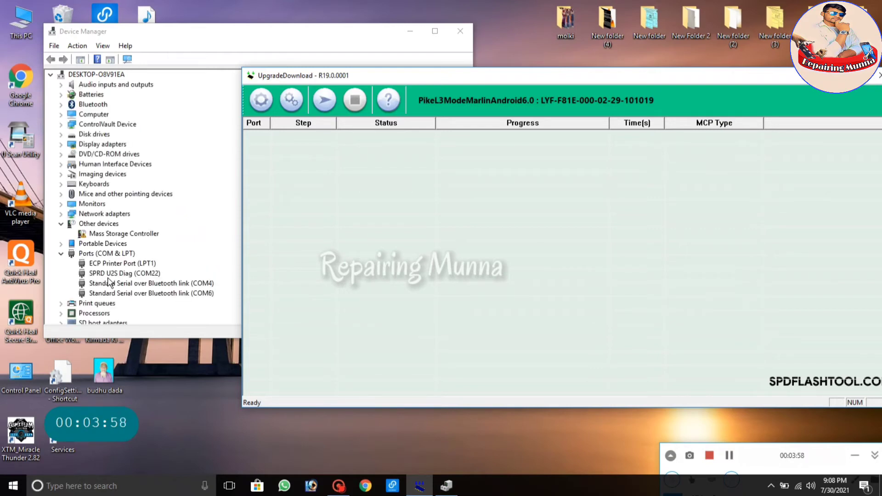
click(325, 101)
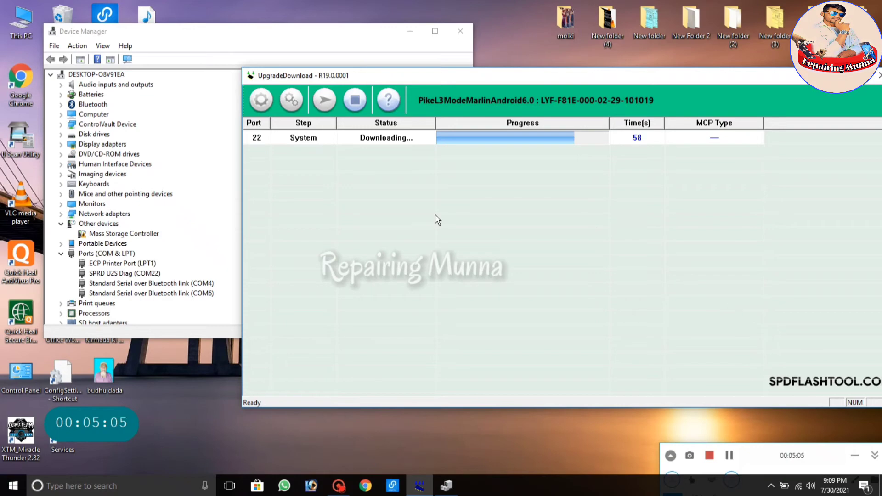
click(468, 33)
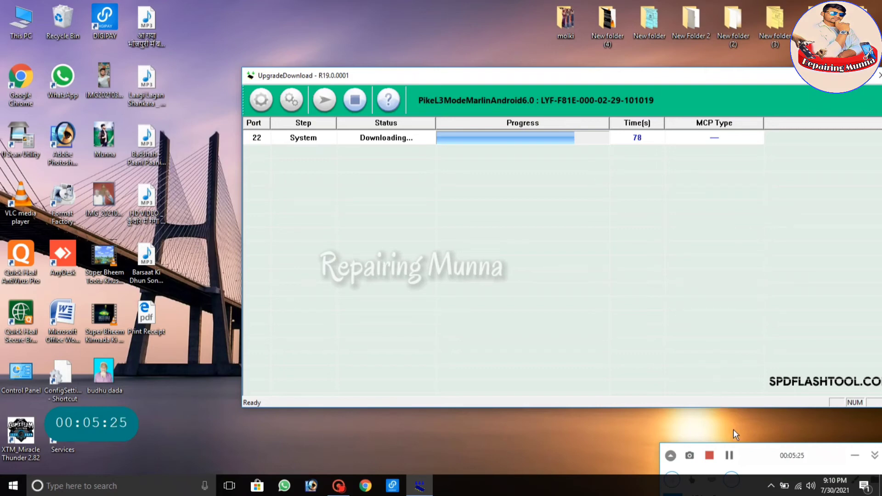
click(729, 456)
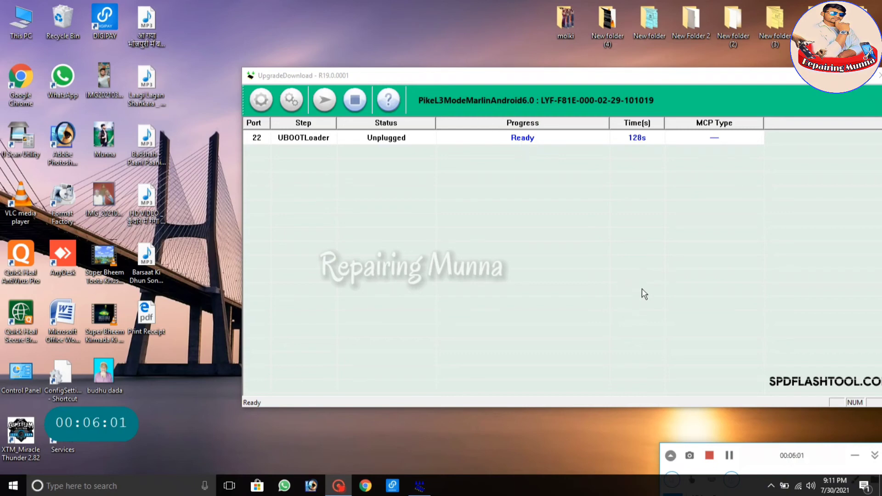
drag(653, 81, 539, 70)
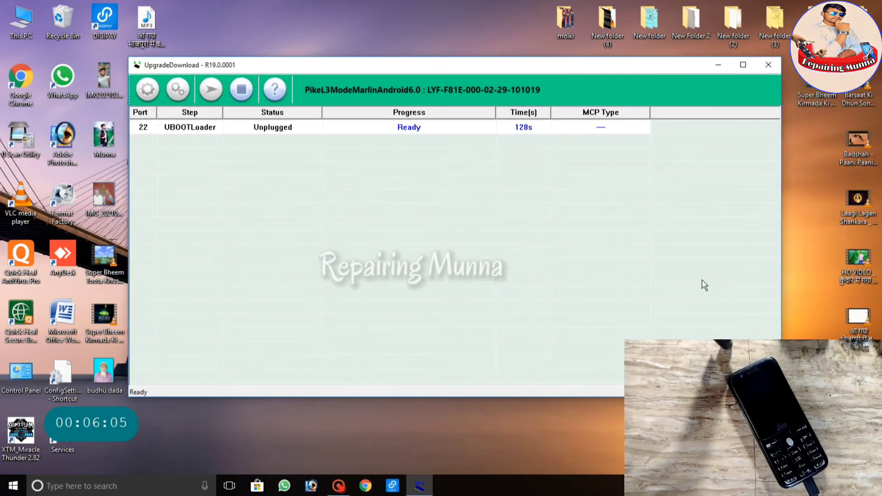